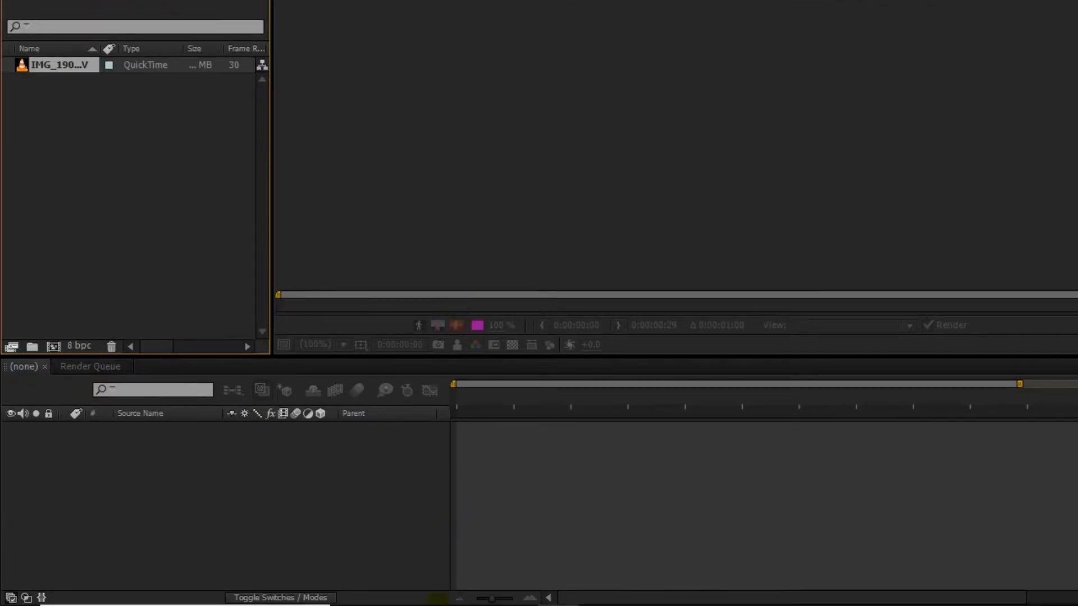
{"action": "mouse_move", "coordinate": [431, 604]}
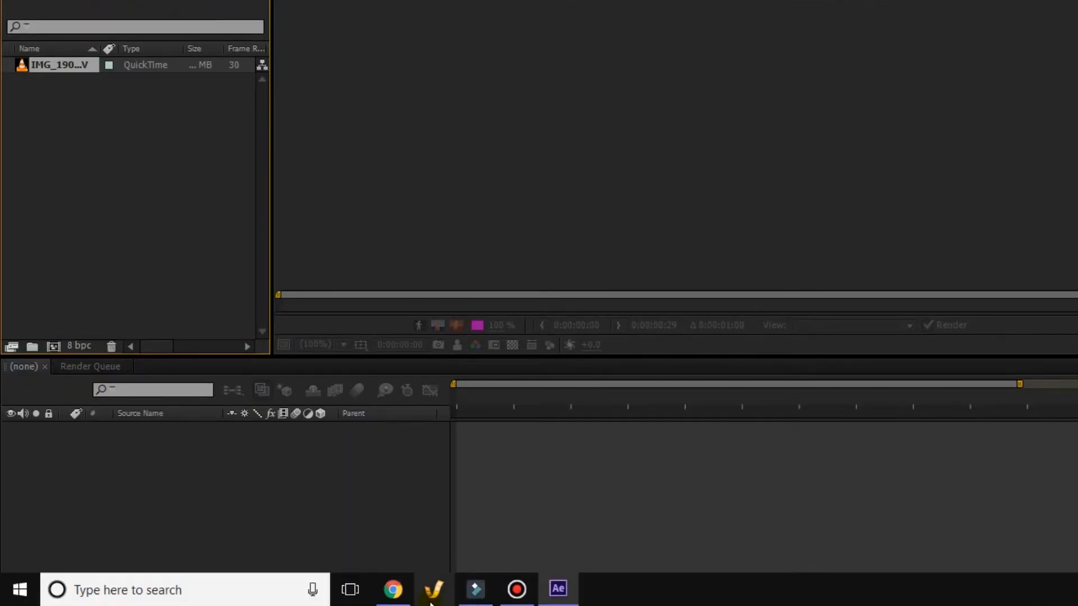
{"action": "left_click", "coordinate": [482, 599]}
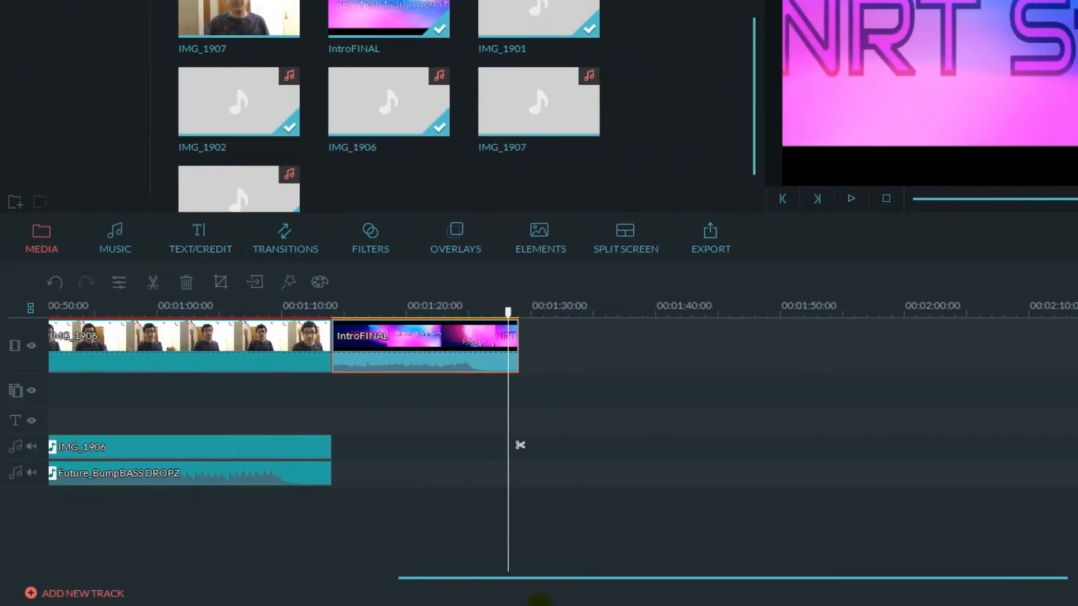
{"action": "key", "text": "super"}
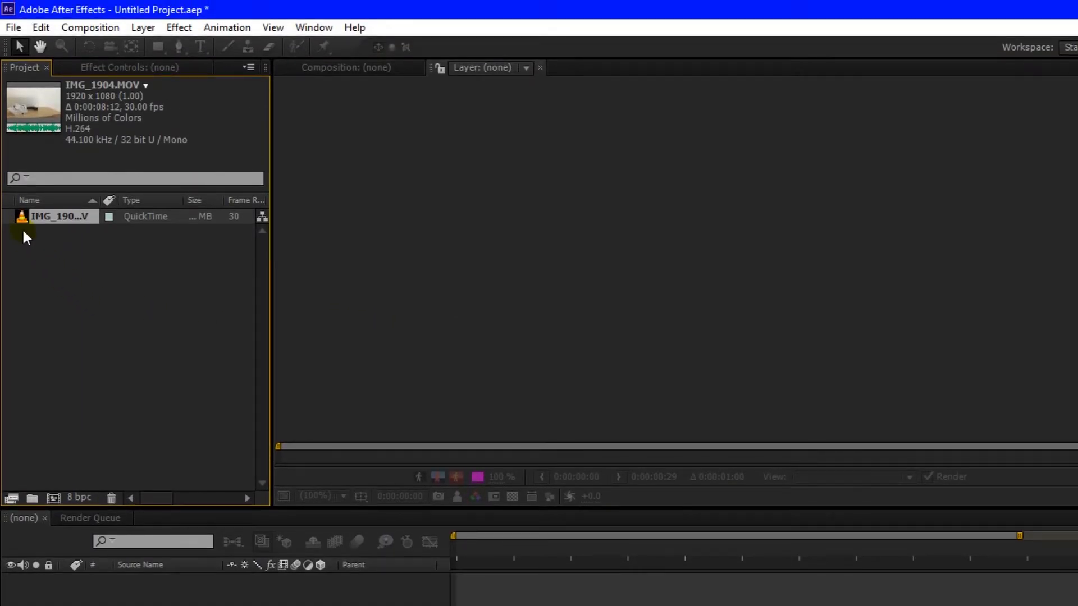
- Create a new composition from the IMG_1904.MOV footage
{"action": "left_click_drag", "start_coordinate": [69, 222], "coordinate": [54, 498]}
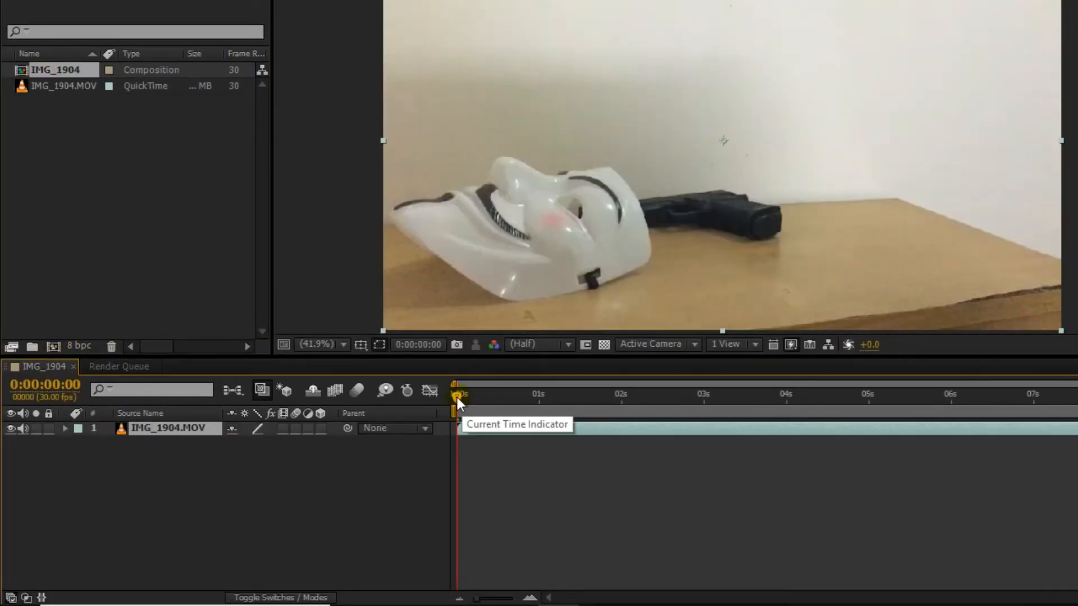
- Scrub through the IMG_1904 composition to review the action in the clip, and return to its start
{"action": "left_click_drag", "start_coordinate": [456, 396], "coordinate": [576, 396]}
{"action": "left_click_drag", "start_coordinate": [502, 393], "coordinate": [418, 396]}
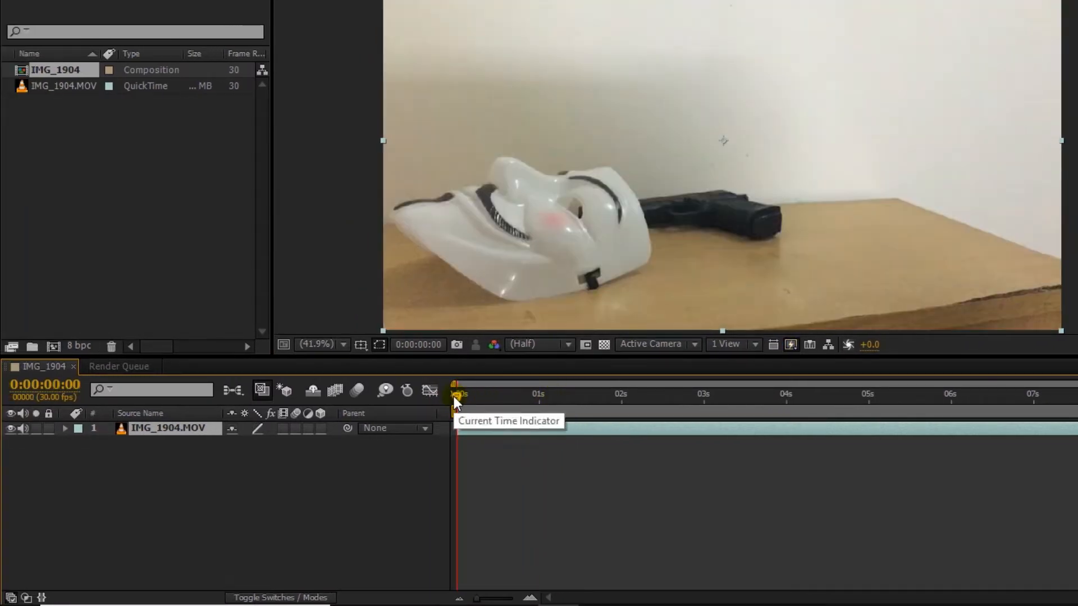
{"action": "left_click_drag", "start_coordinate": [456, 396], "coordinate": [557, 397]}
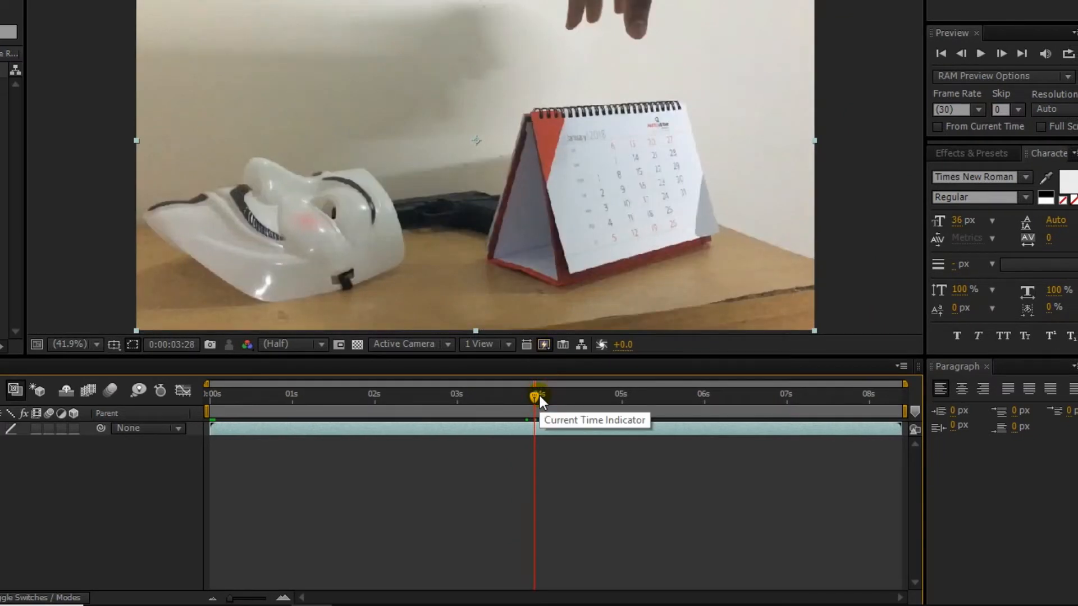
{"action": "left_click", "coordinate": [534, 395]}
{"action": "left_click_drag", "start_coordinate": [539, 396], "coordinate": [503, 395]}
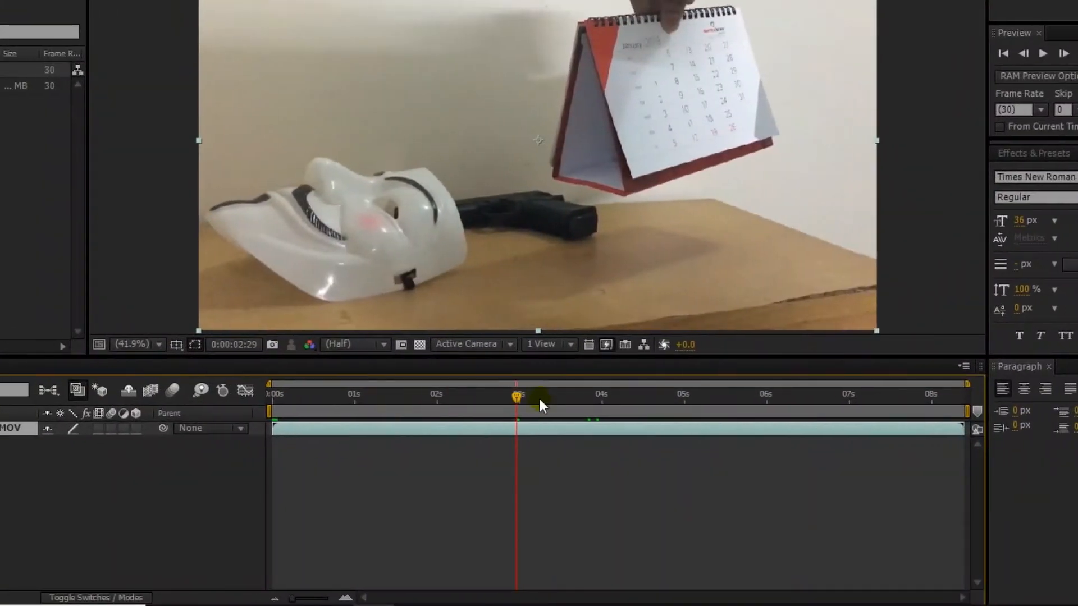
{"action": "left_click_drag", "start_coordinate": [540, 398], "coordinate": [296, 412]}
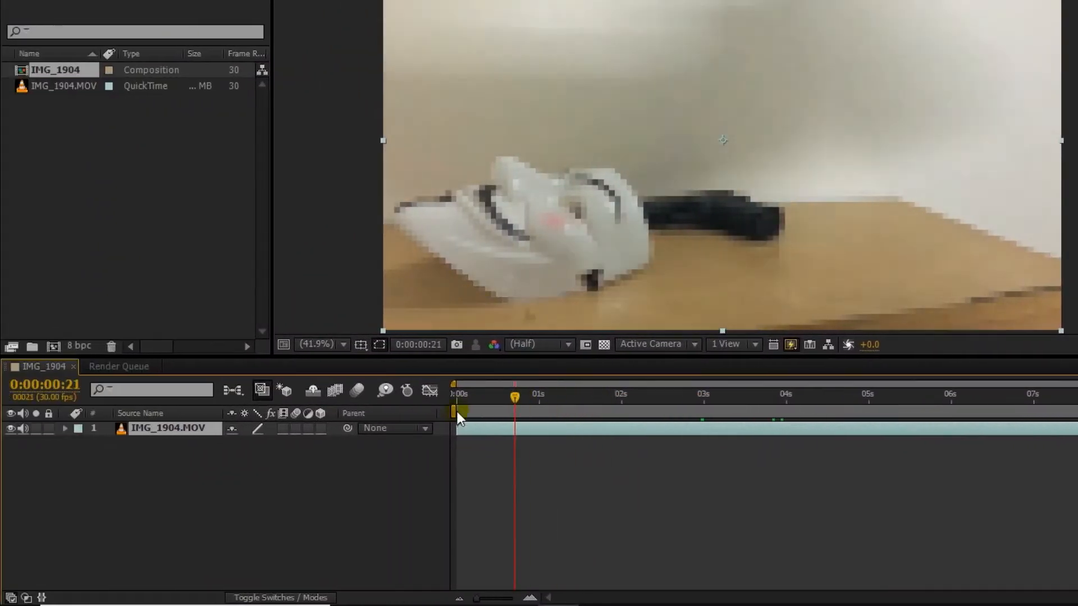
{"action": "left_click_drag", "start_coordinate": [457, 412], "coordinate": [422, 412]}
{"action": "key", "text": "space"}
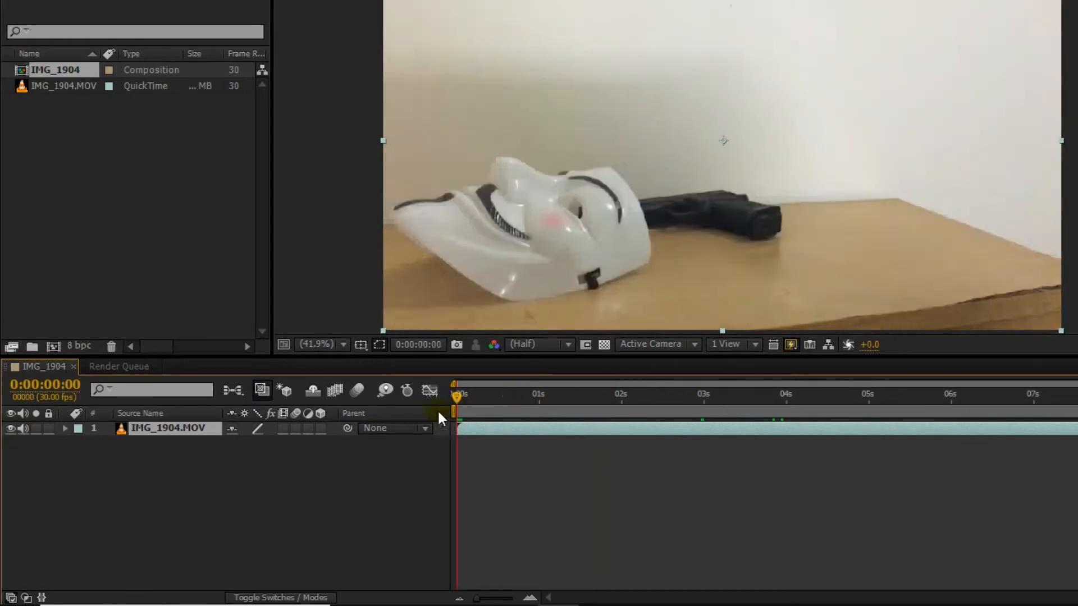
- Enable time remapping on the IMG_1904.MOV layer
{"action": "right_click", "coordinate": [183, 428]}
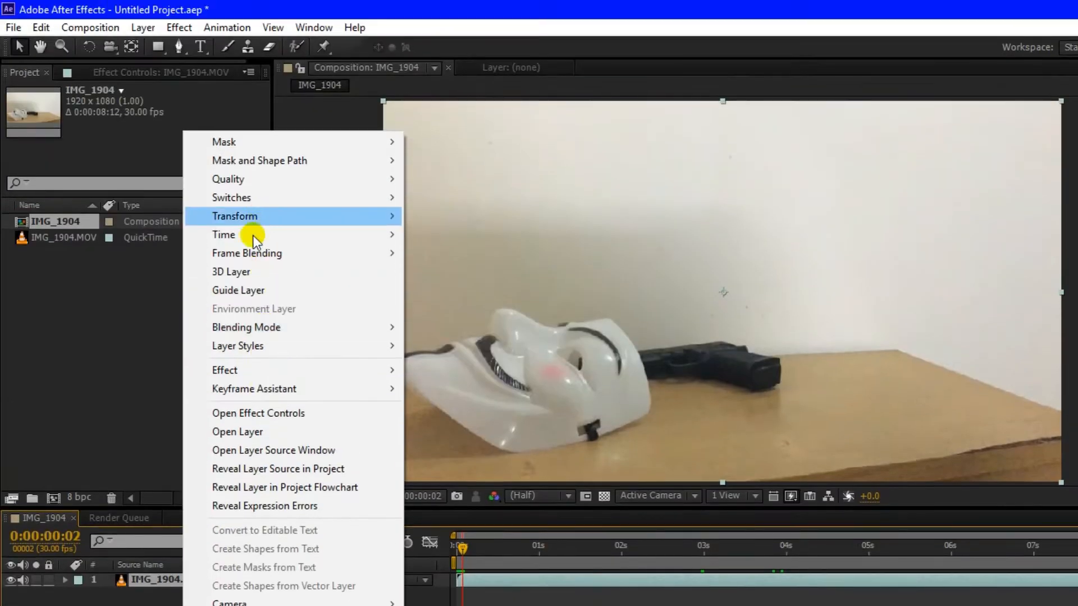
{"action": "mouse_move", "coordinate": [247, 186]}
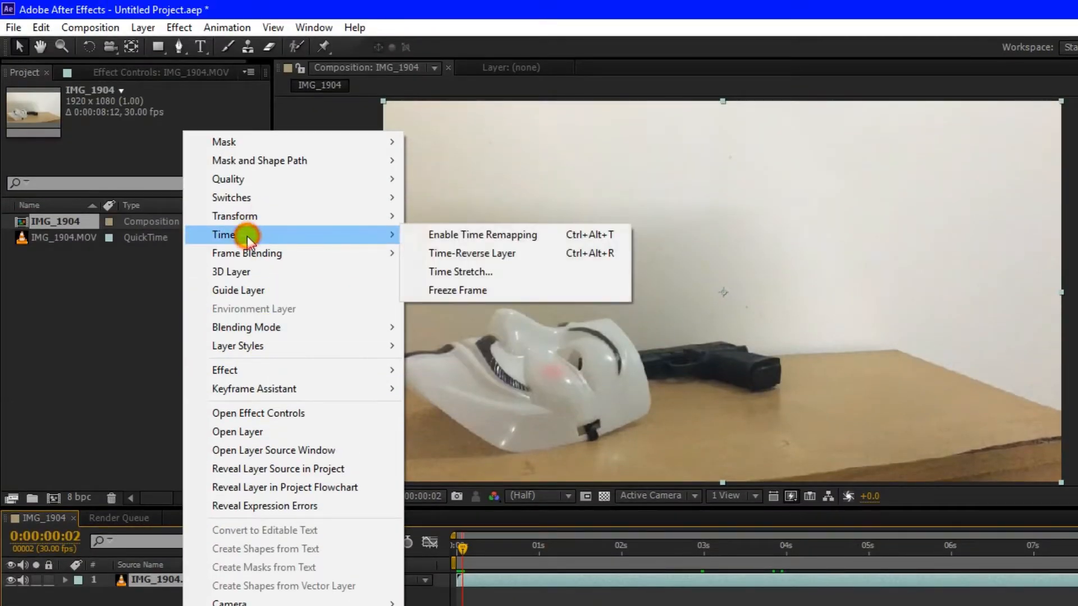
{"action": "left_click", "coordinate": [516, 238]}
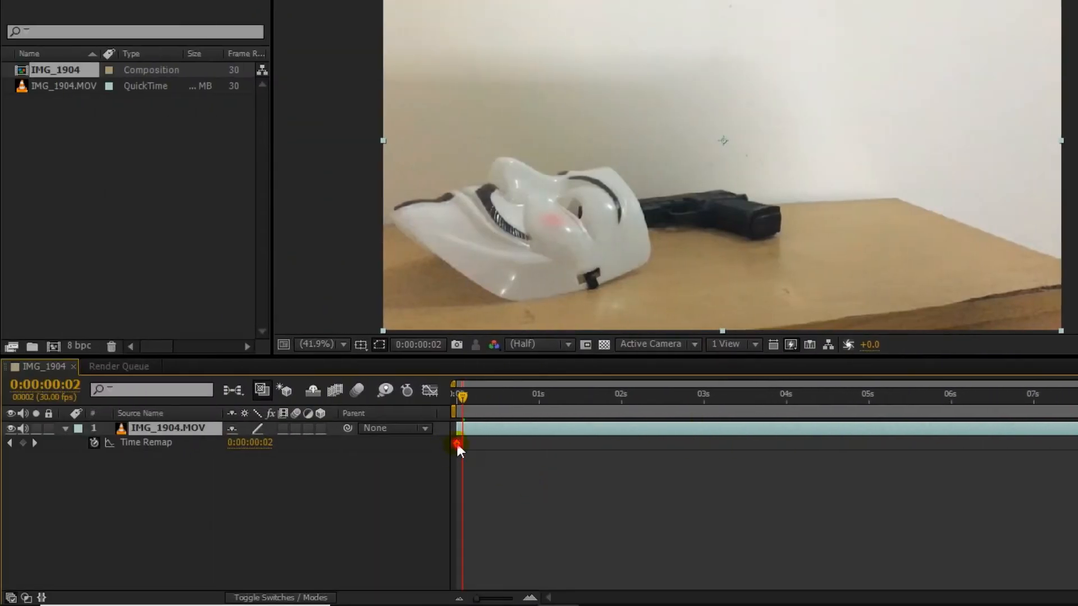
- Reverse the layer by swapping its Time Remap keyframes, placing the end keyframe at the start and the start keyframe at the end
{"action": "left_click_drag", "start_coordinate": [457, 443], "coordinate": [709, 444]}
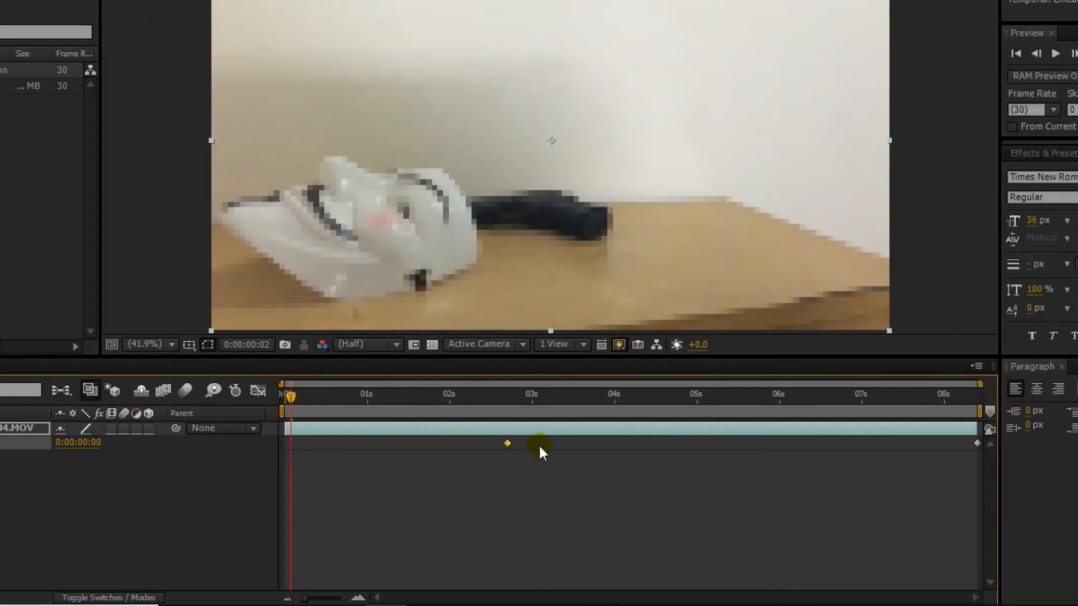
{"action": "left_click_drag", "start_coordinate": [538, 443], "coordinate": [663, 447]}
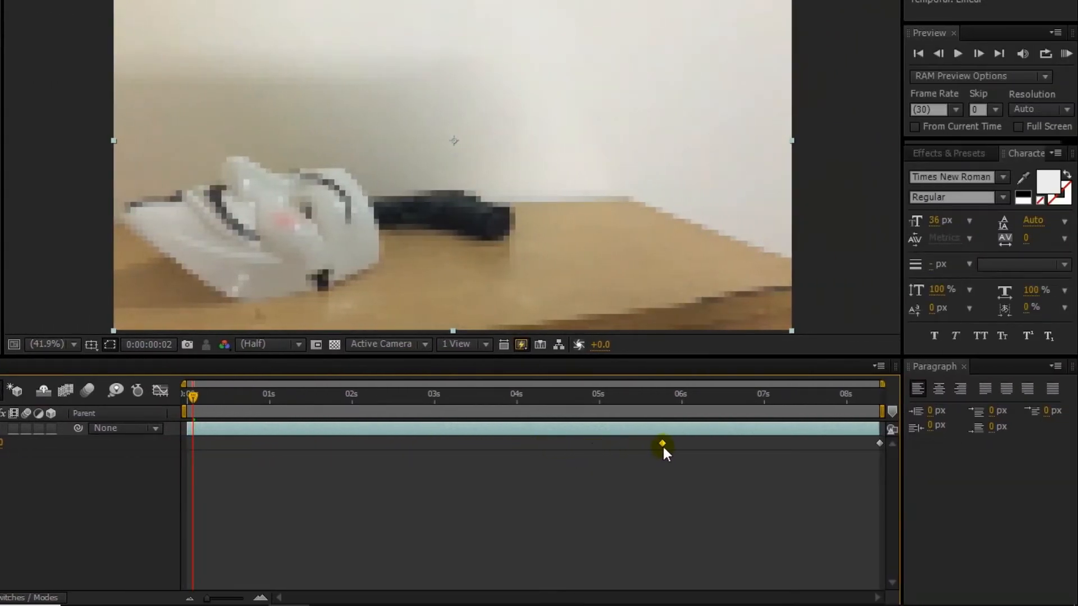
{"action": "left_click", "coordinate": [878, 443]}
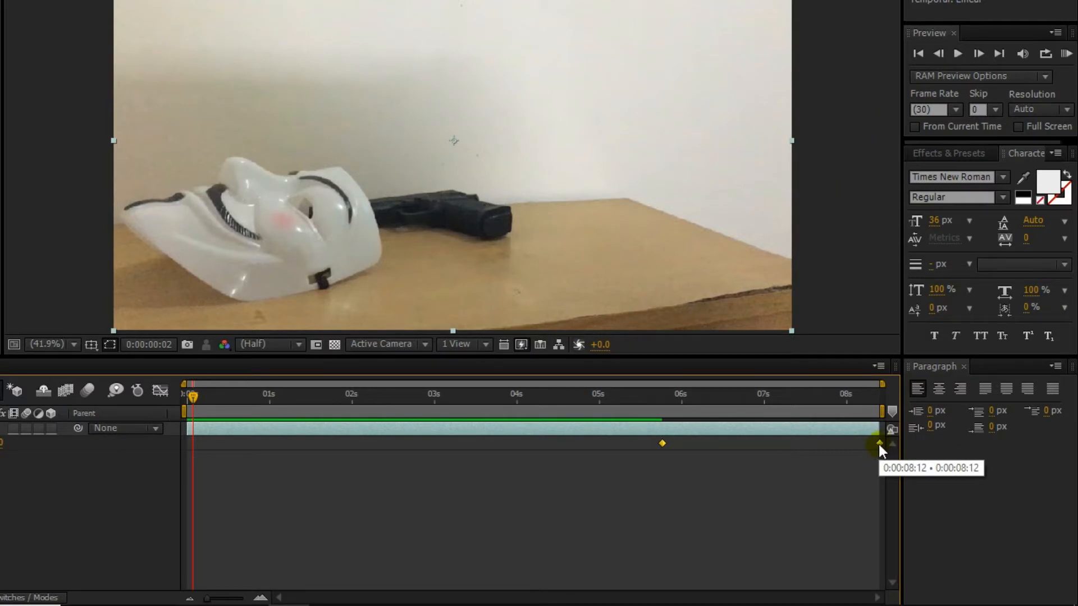
{"action": "left_click_drag", "start_coordinate": [593, 444], "coordinate": [250, 435]}
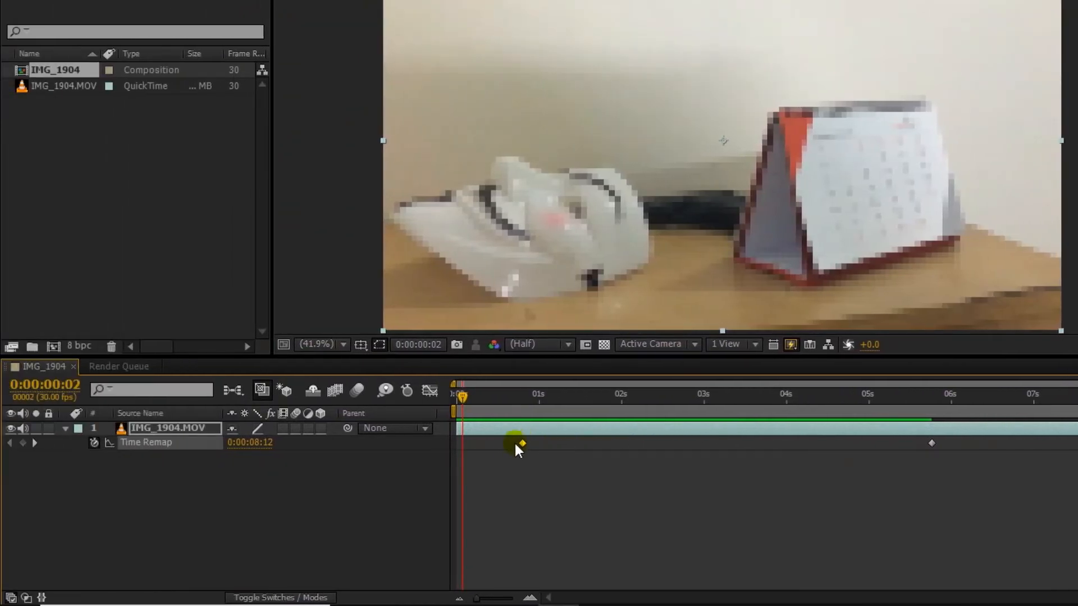
{"action": "left_click_drag", "start_coordinate": [515, 442], "coordinate": [457, 446]}
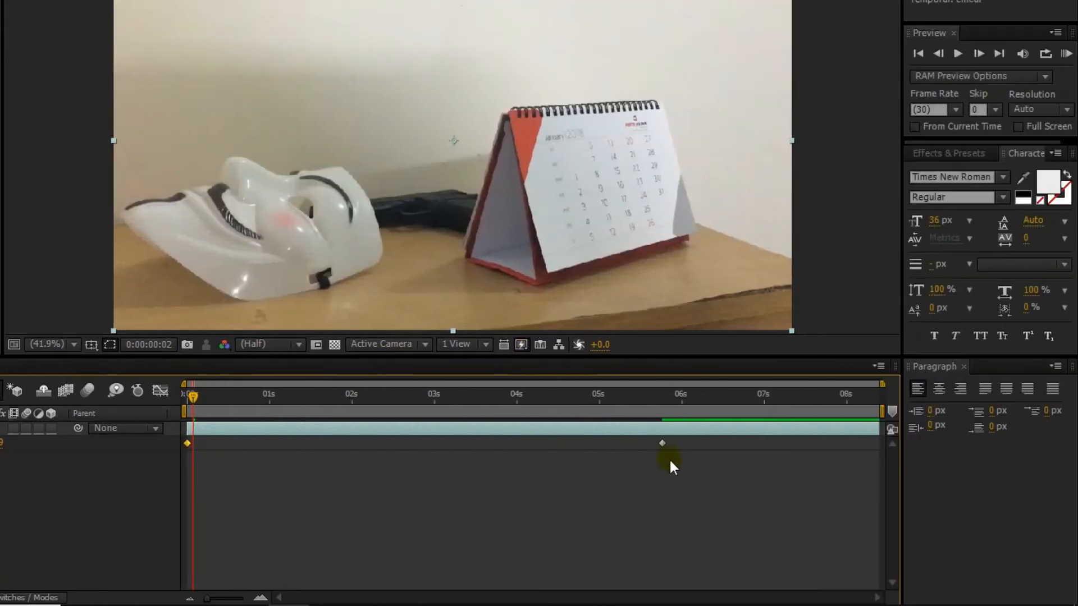
{"action": "left_click_drag", "start_coordinate": [661, 443], "coordinate": [665, 443]}
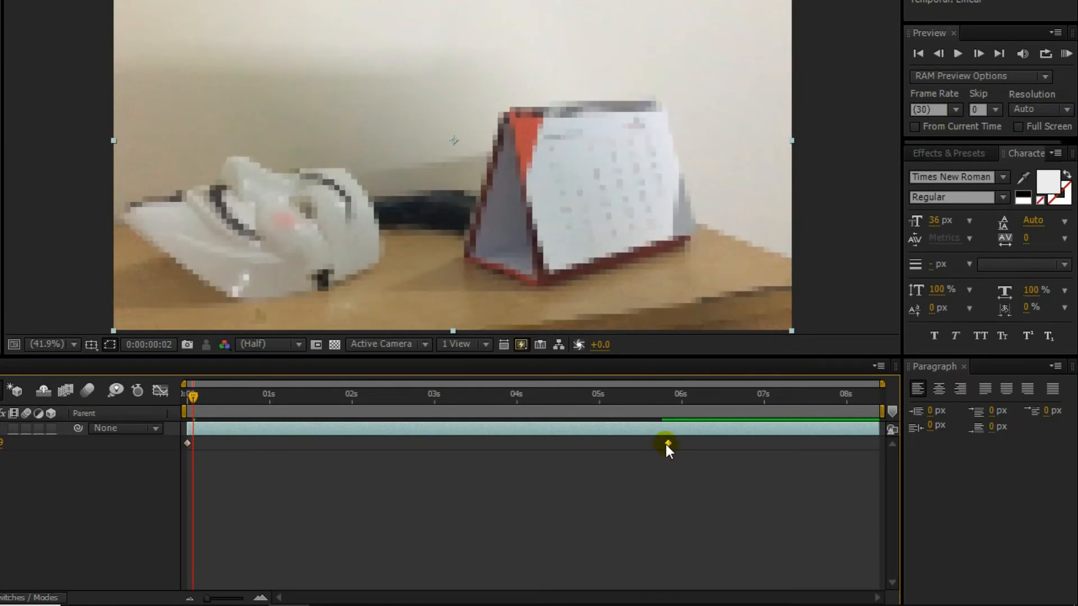
{"action": "left_click_drag", "start_coordinate": [805, 445], "coordinate": [879, 445]}
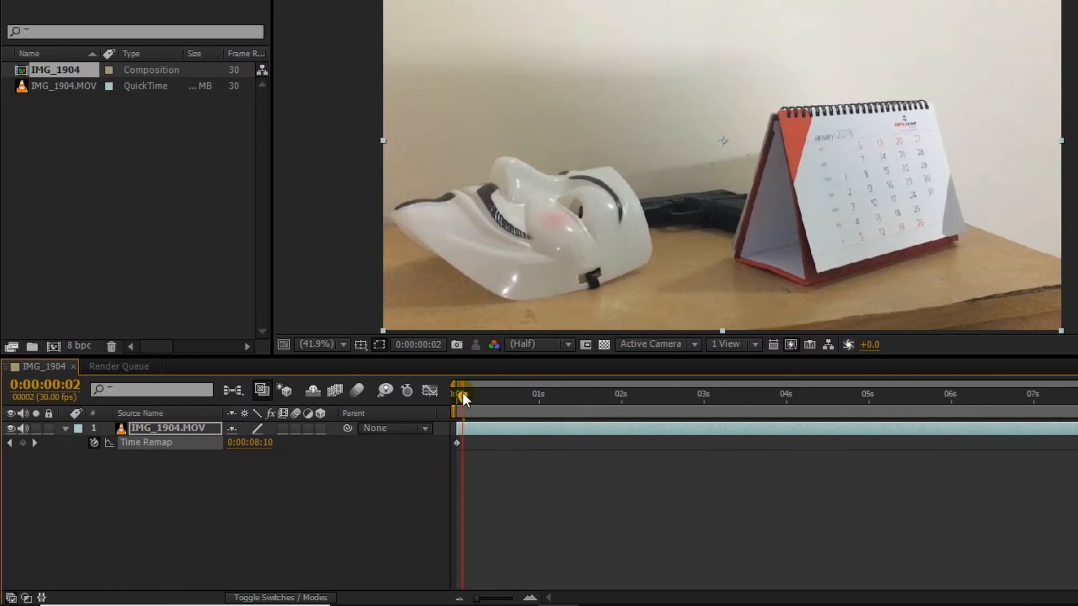
- Scrub through the composition timeline to check the reversed playback of IMG_1904.MOV
{"action": "left_click_drag", "start_coordinate": [194, 394], "coordinate": [211, 394]}
{"action": "left_click_drag", "start_coordinate": [481, 395], "coordinate": [621, 395]}
{"action": "left_click", "coordinate": [539, 395]}
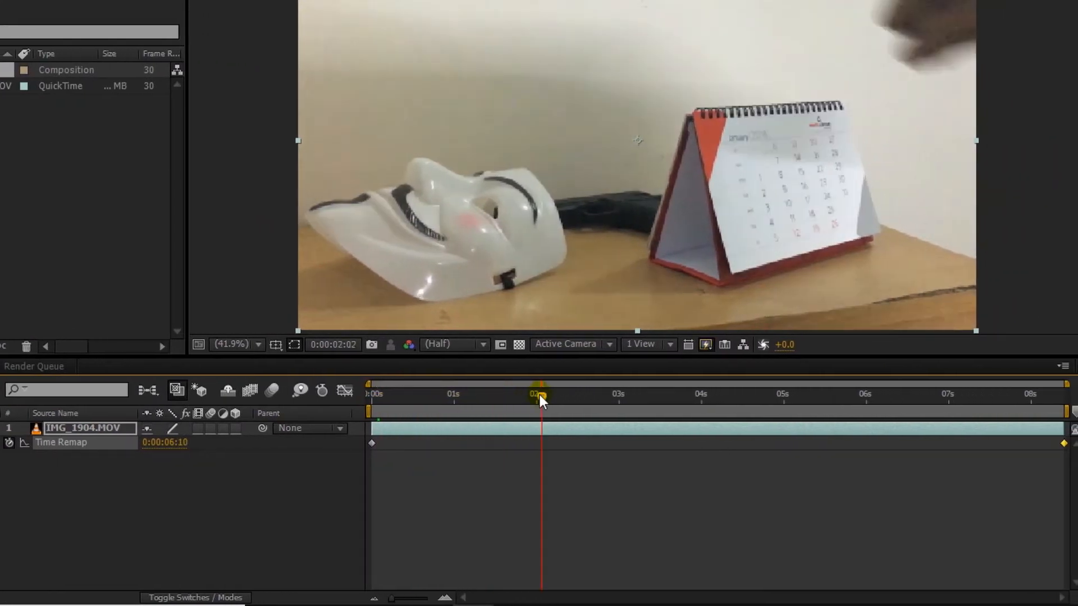
{"action": "left_click_drag", "start_coordinate": [540, 395], "coordinate": [625, 395]}
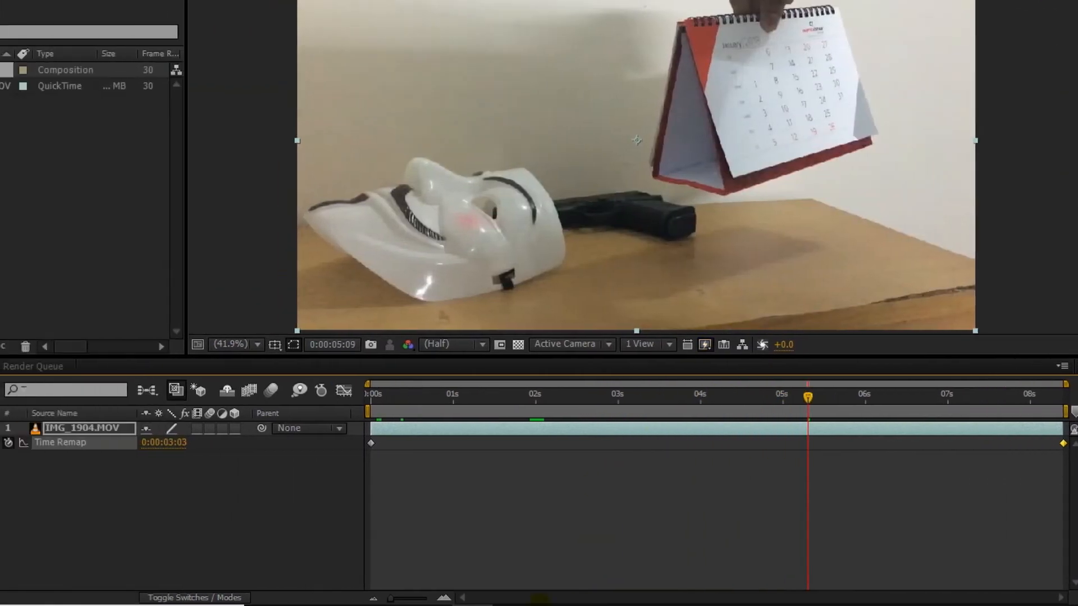
- Switch to Filmora and add the IMG_1903 and IMG_1905 clips after IntroFINAL on the video track, with IMG_1905 first
{"action": "mouse_move", "coordinate": [211, 584]}
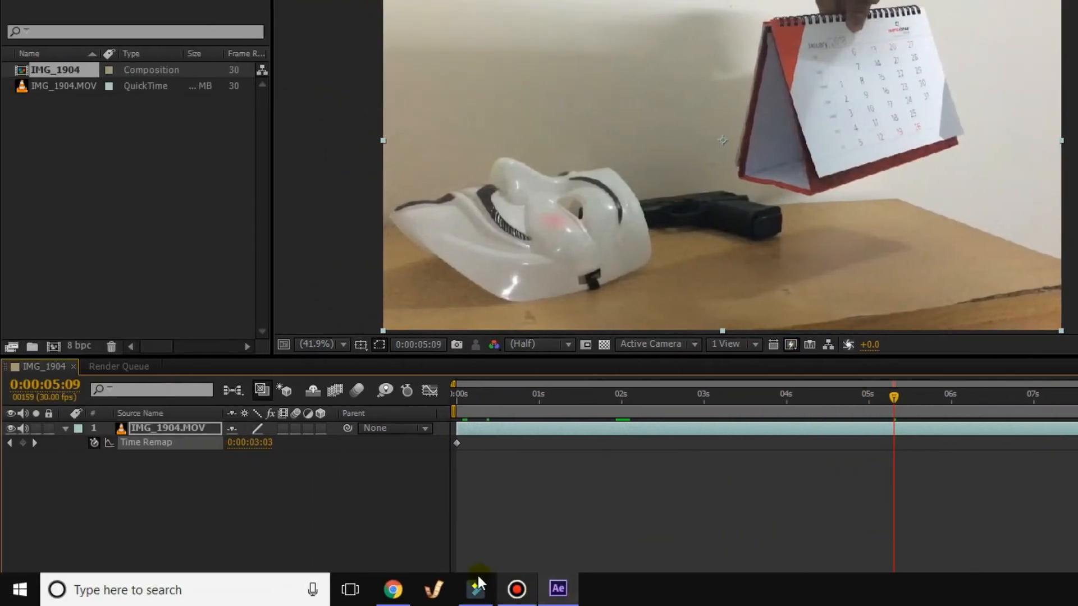
{"action": "left_click", "coordinate": [478, 591]}
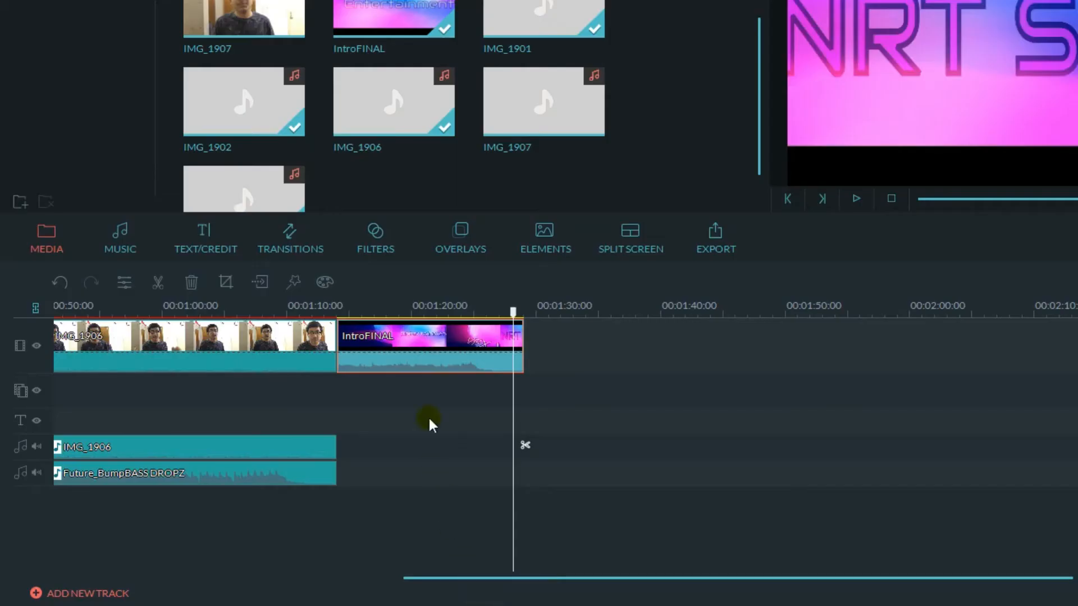
{"action": "scroll", "coordinate": [540, 282], "scroll_direction": "up", "scroll_amount": 3}
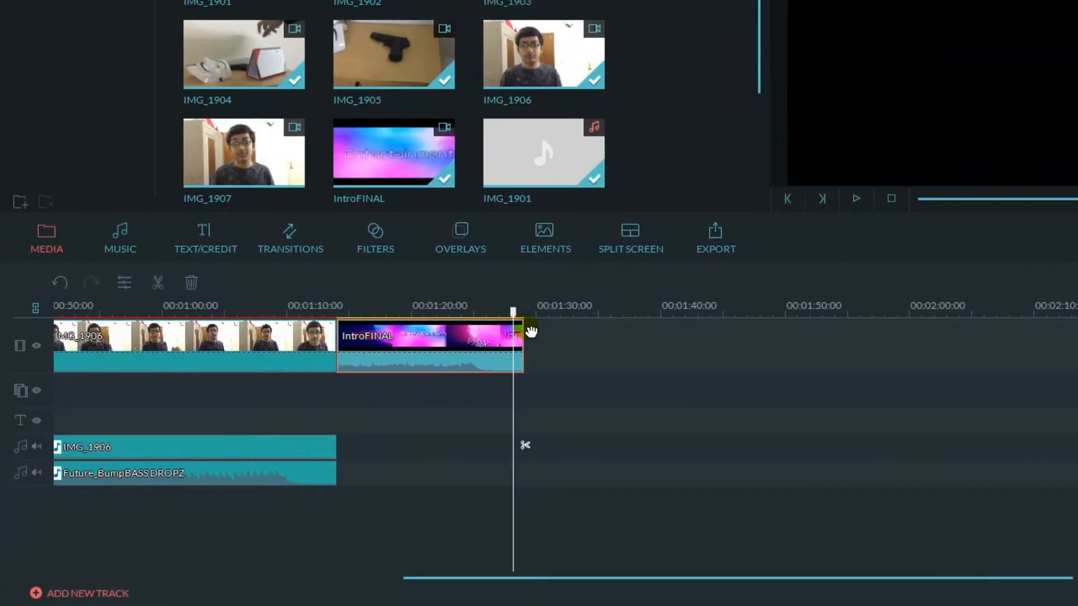
{"action": "left_click_drag", "start_coordinate": [532, 331], "coordinate": [564, 317]}
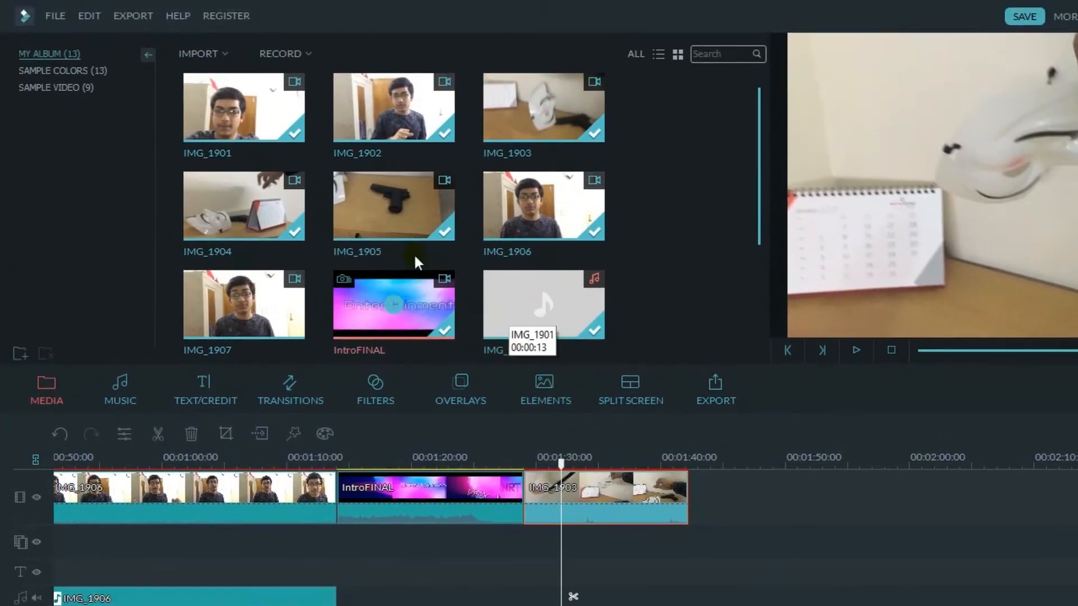
{"action": "left_click_drag", "start_coordinate": [393, 204], "coordinate": [632, 490]}
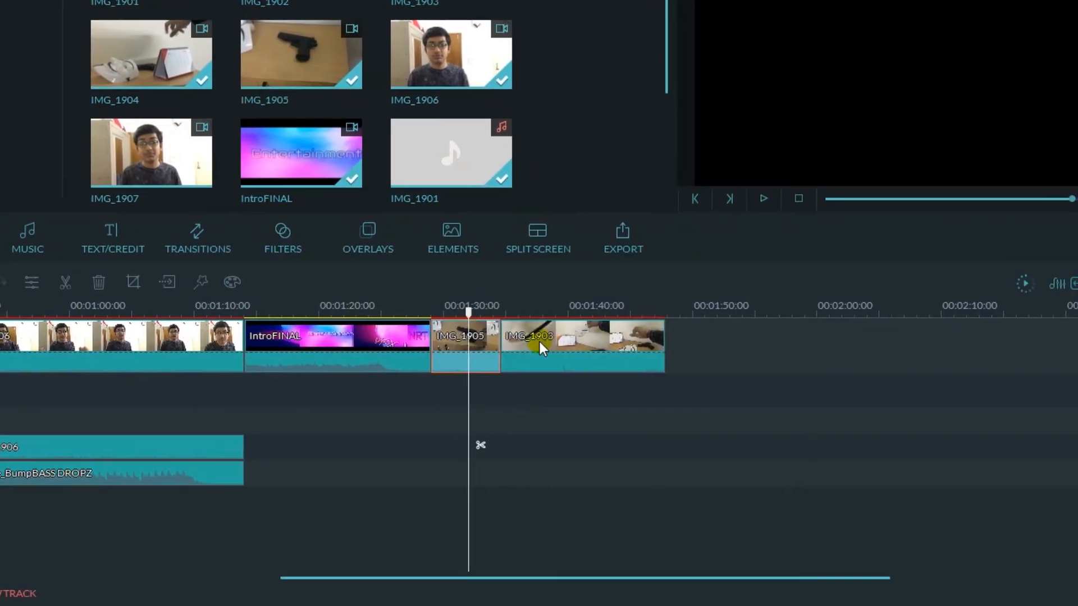
{"action": "key", "text": "Delete"}
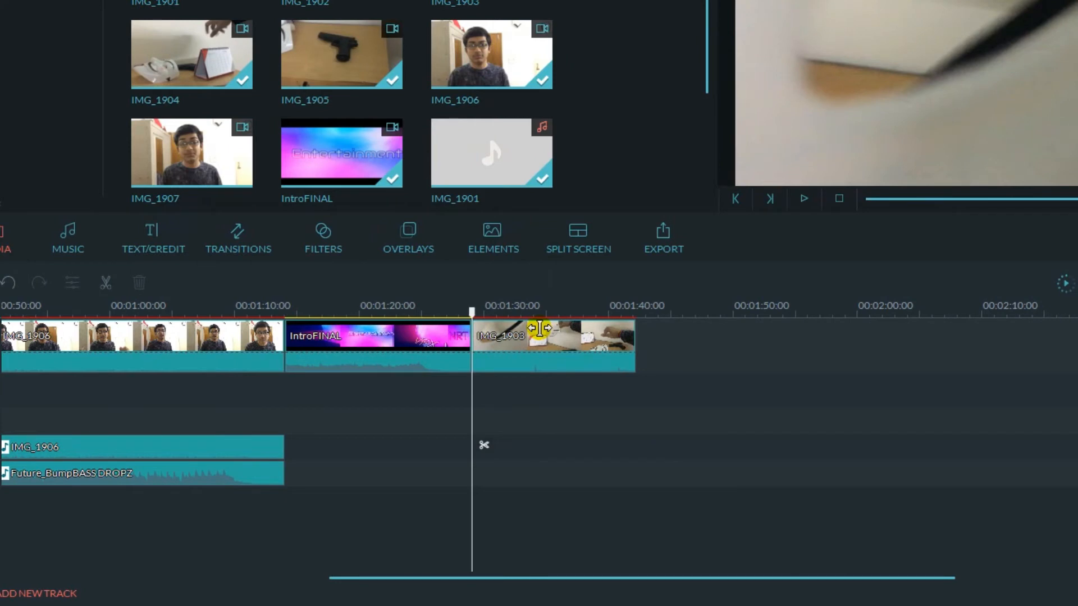
{"action": "key", "text": "ctrl+z"}
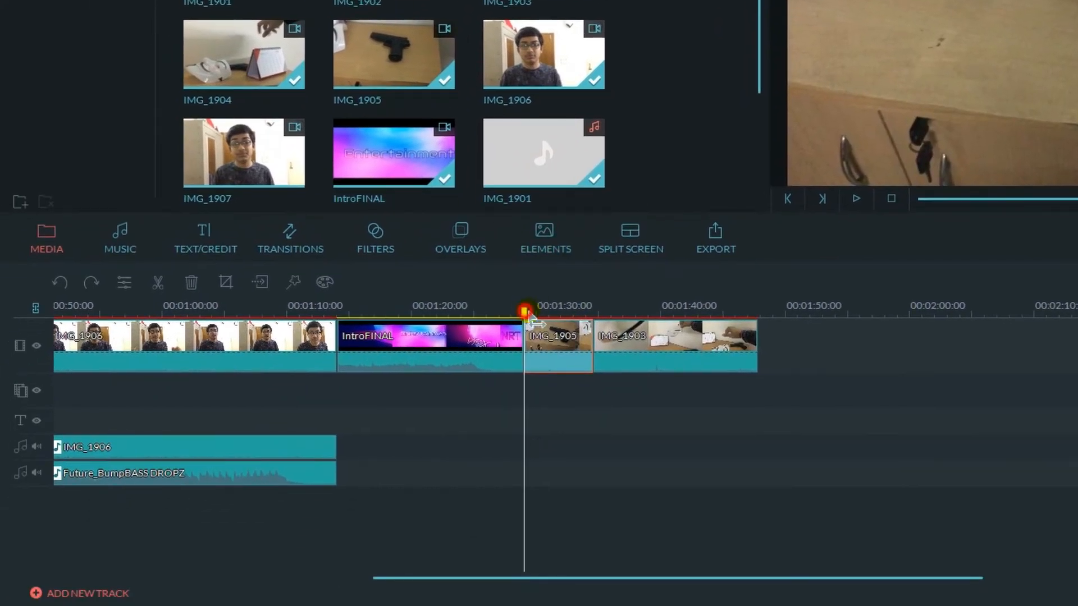
- Scrub through the IMG_1905 clip on the timeline to review its original motion
{"action": "mouse_move", "coordinate": [535, 313]}
{"action": "left_mouse_down"}
{"action": "mouse_move", "coordinate": [553, 312]}
{"action": "mouse_move", "coordinate": [520, 312]}
{"action": "mouse_move", "coordinate": [545, 313]}
{"action": "left_mouse_up"}
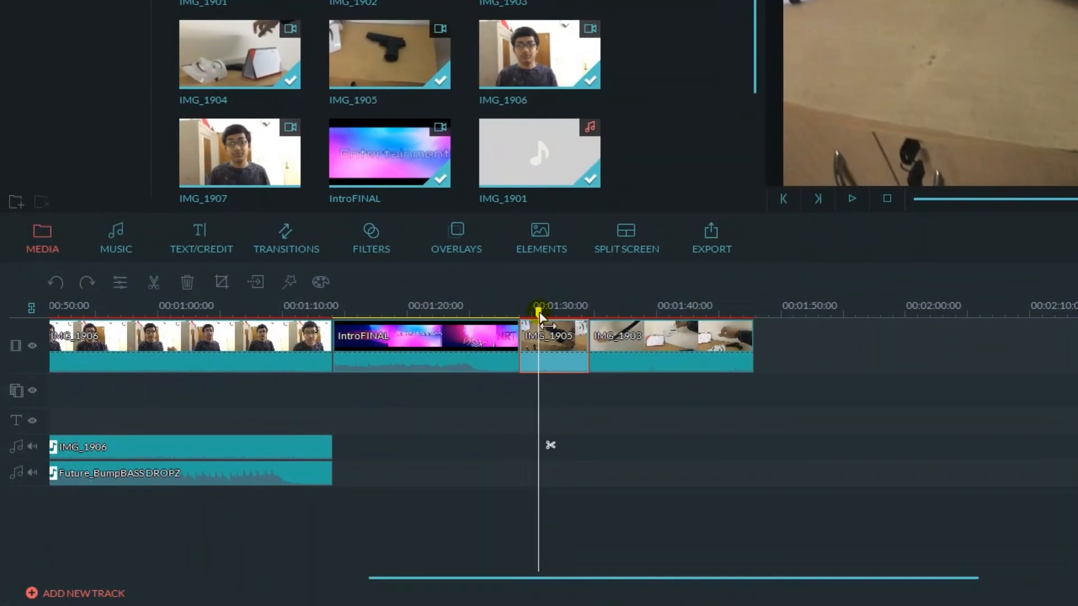
{"action": "left_click_drag", "start_coordinate": [422, 345], "coordinate": [445, 344]}
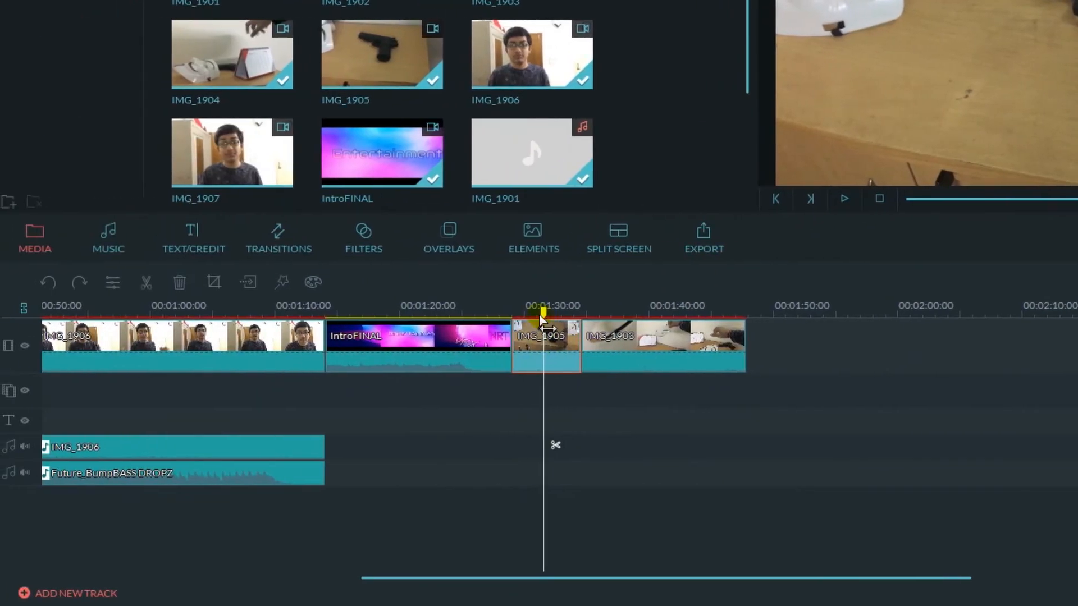
{"action": "left_click_drag", "start_coordinate": [286, 465], "coordinate": [297, 466]}
{"action": "left_click_drag", "start_coordinate": [540, 318], "coordinate": [550, 317]}
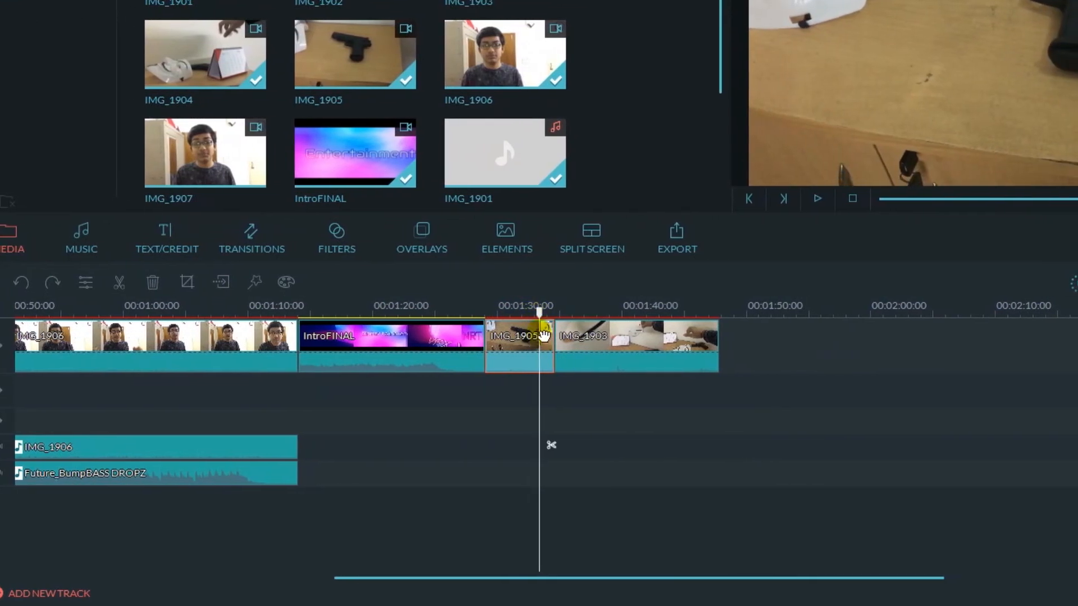
- Open the IMG_1905 clip's settings and set the video clip to play in reverse
{"action": "left_click", "coordinate": [524, 351]}
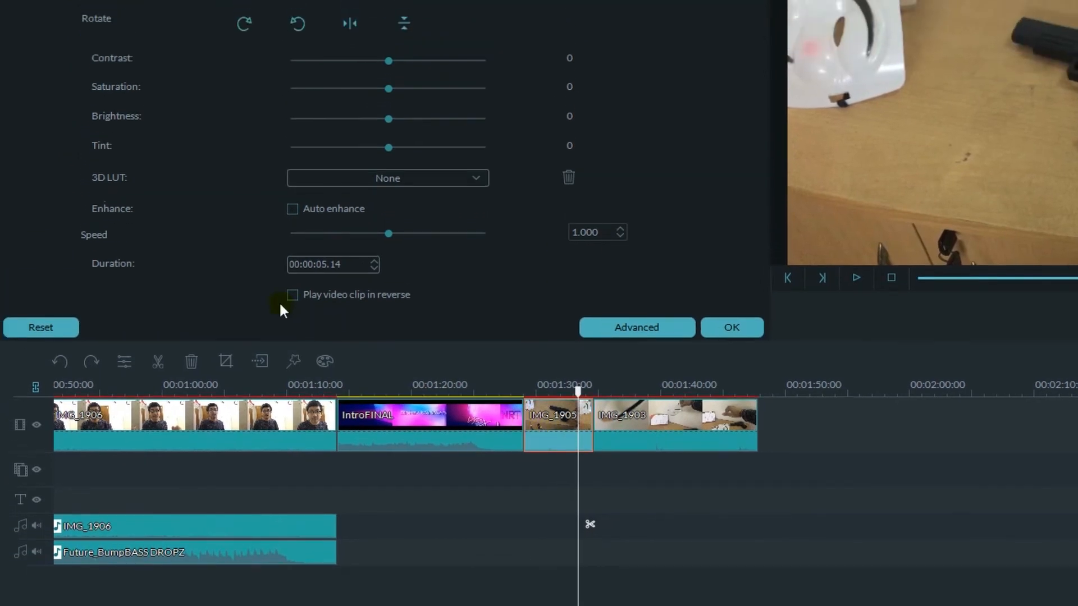
{"action": "left_click", "coordinate": [292, 308]}
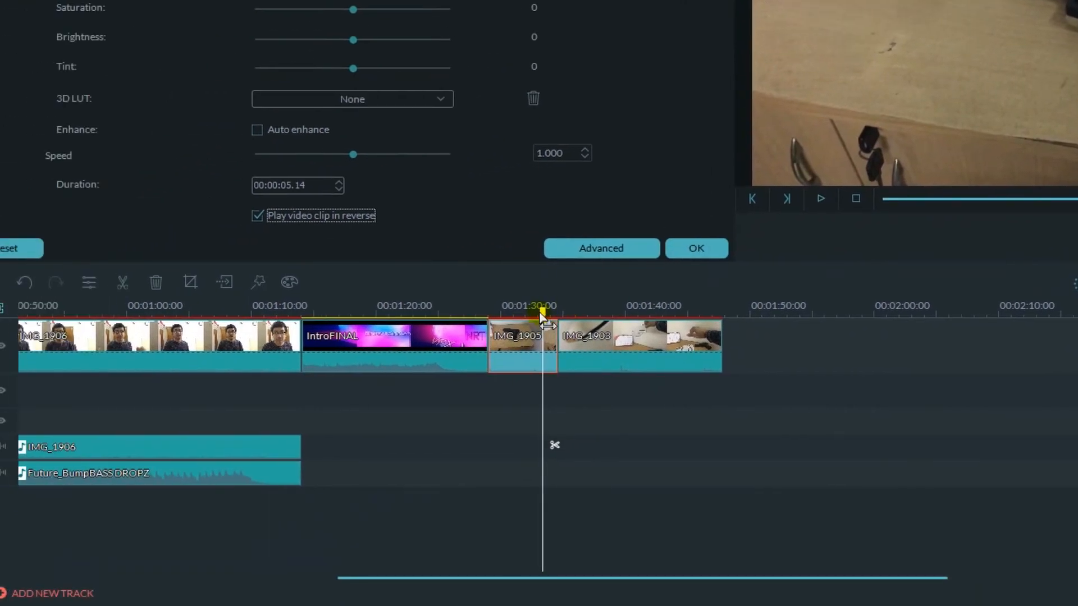
- Preview the reversed IMG_1905 clip from near its start and pause the playback
{"action": "left_click_drag", "start_coordinate": [435, 347], "coordinate": [380, 349]}
{"action": "left_click", "coordinate": [527, 314]}
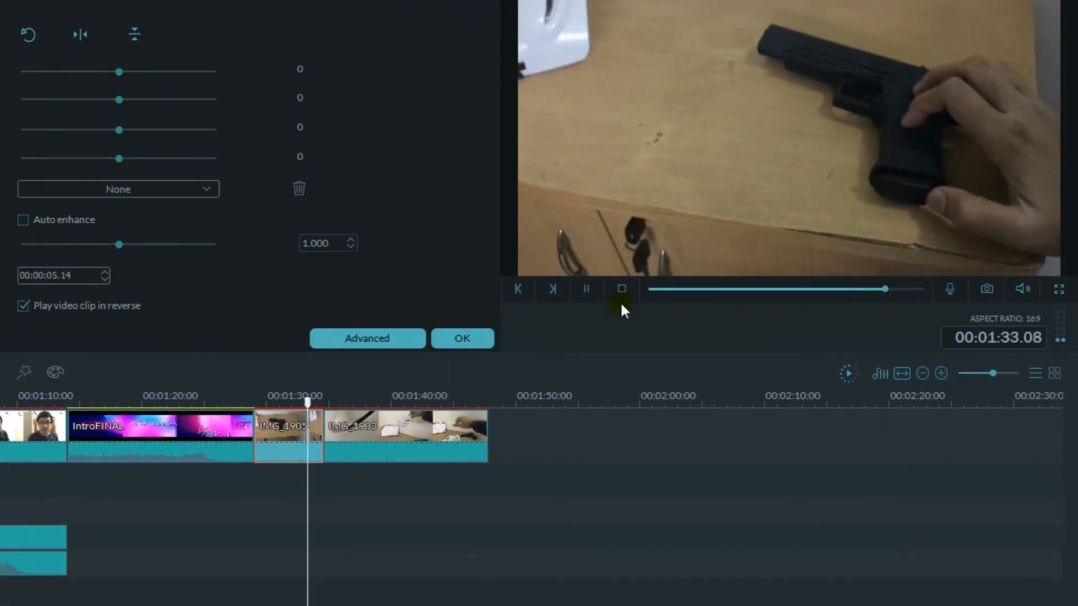
{"action": "left_click", "coordinate": [588, 303]}
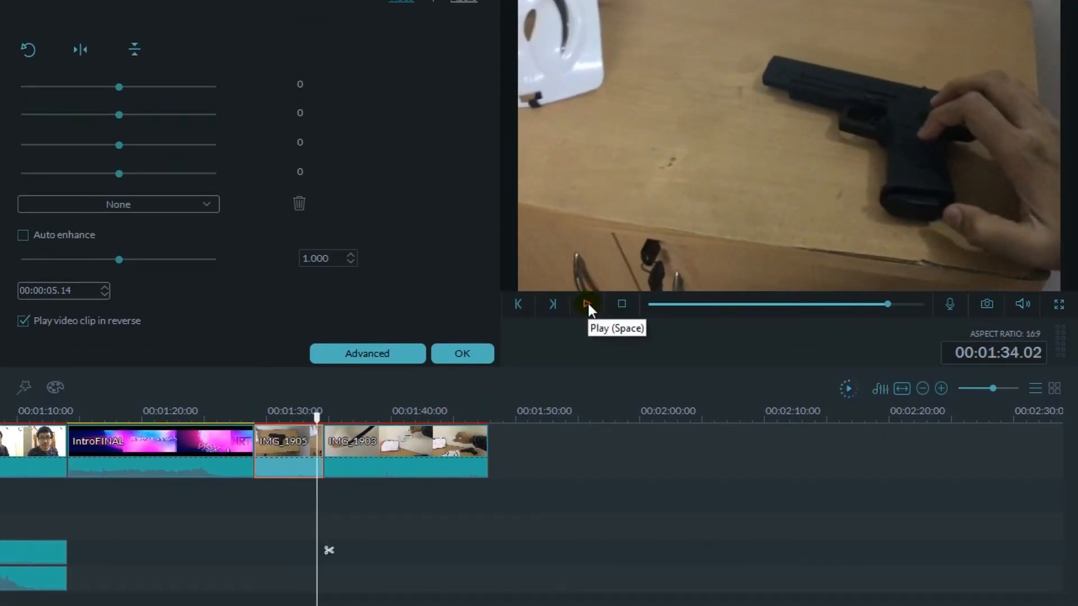